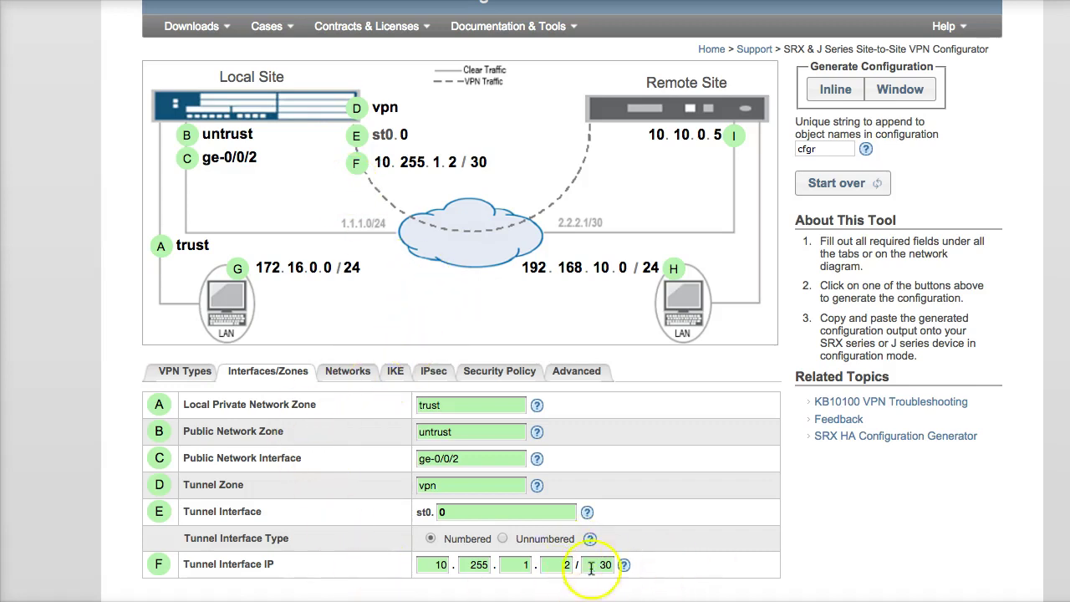
# - Review the VPN configurator's Networks, IKE, IPsec and Security Policy settings
pyautogui.click(348, 371)
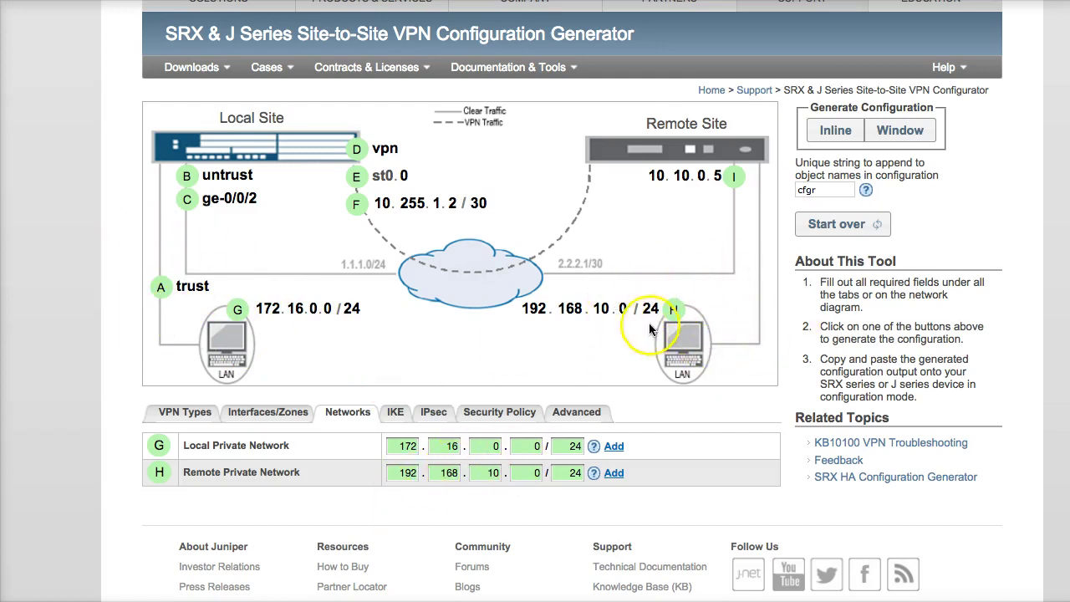
pyautogui.click(396, 413)
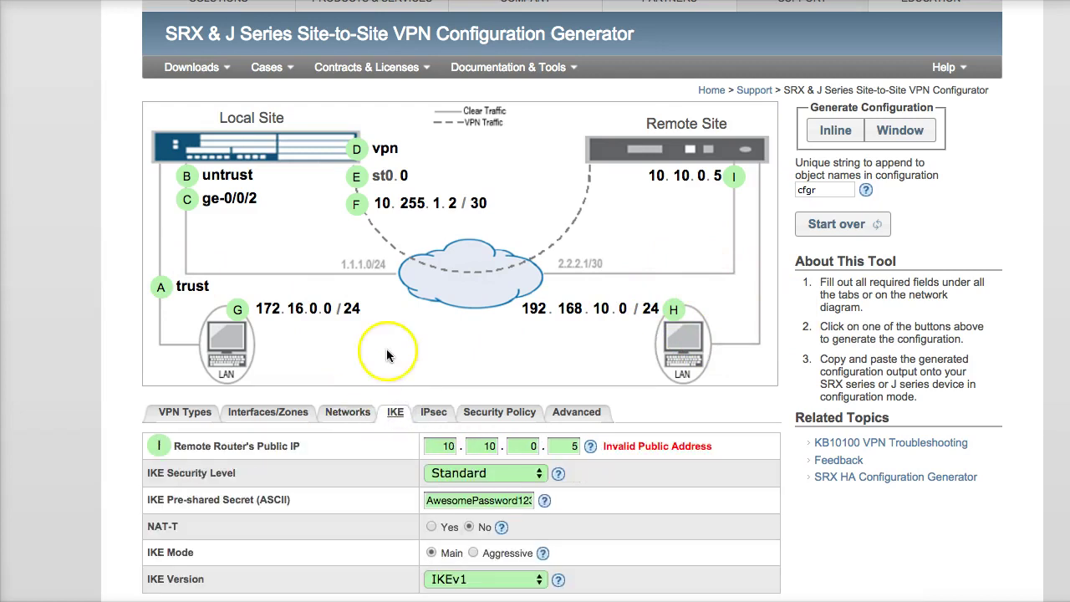
pyautogui.scroll(-1, 385, 343)
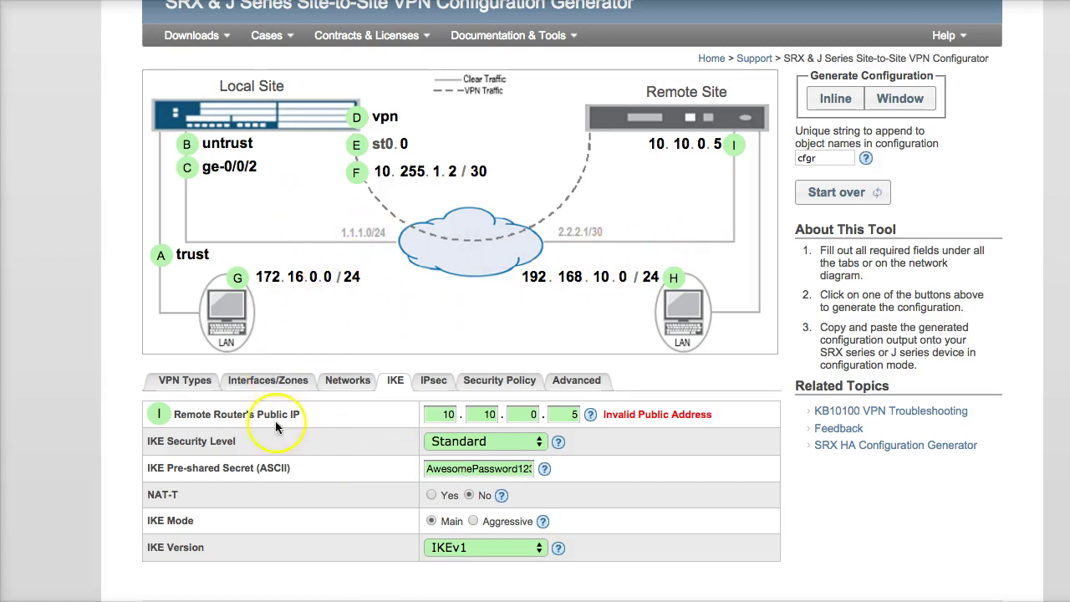
pyautogui.click(434, 381)
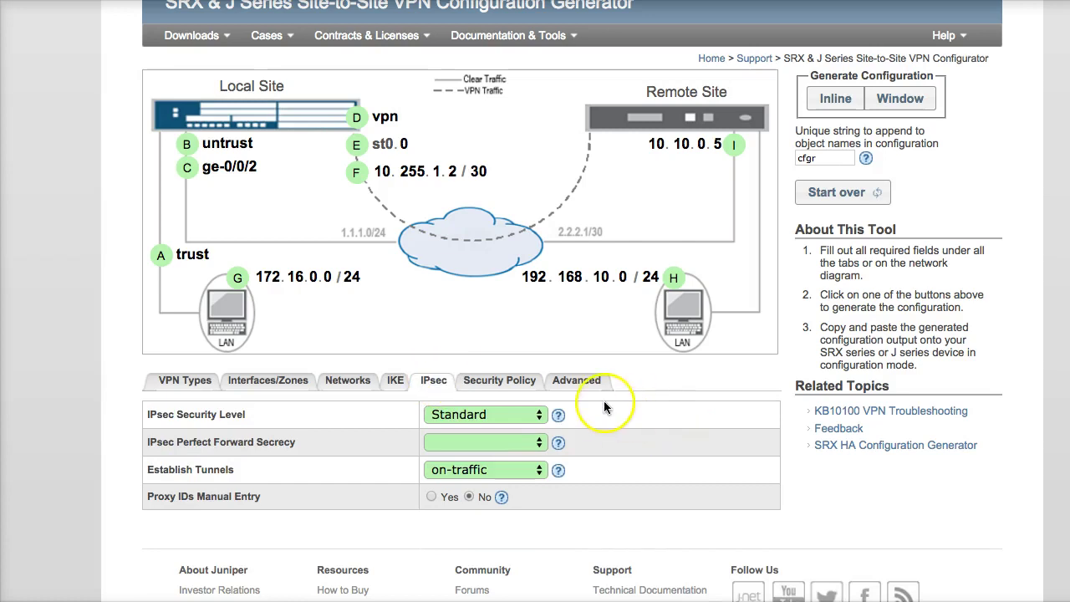
pyautogui.click(513, 384)
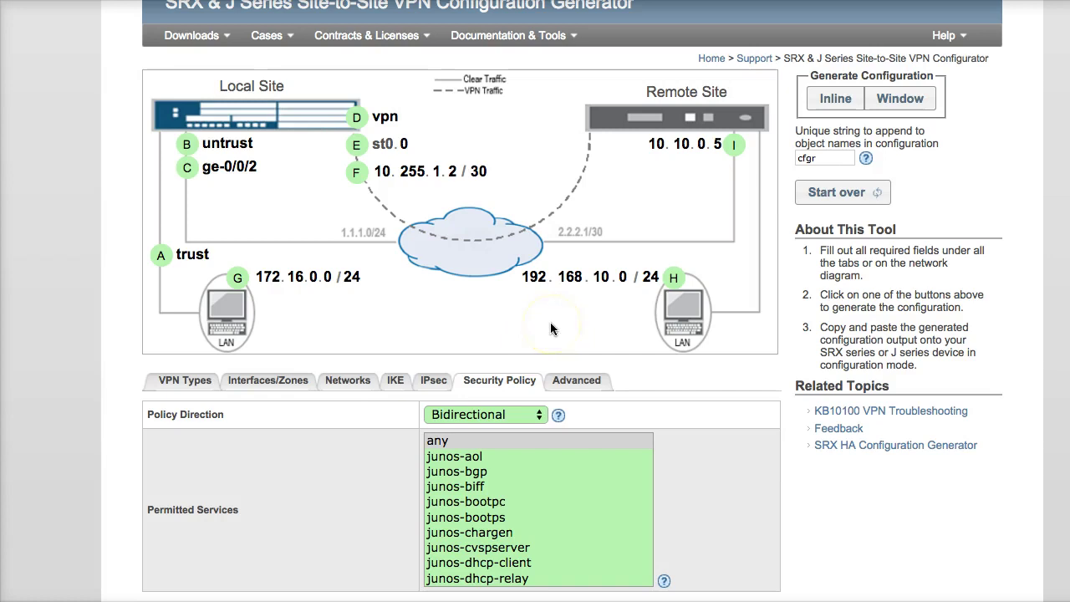
# - Switch from the VPN configurator page to the Generated Config window
pyautogui.hotkey('ctrl', 'Up')
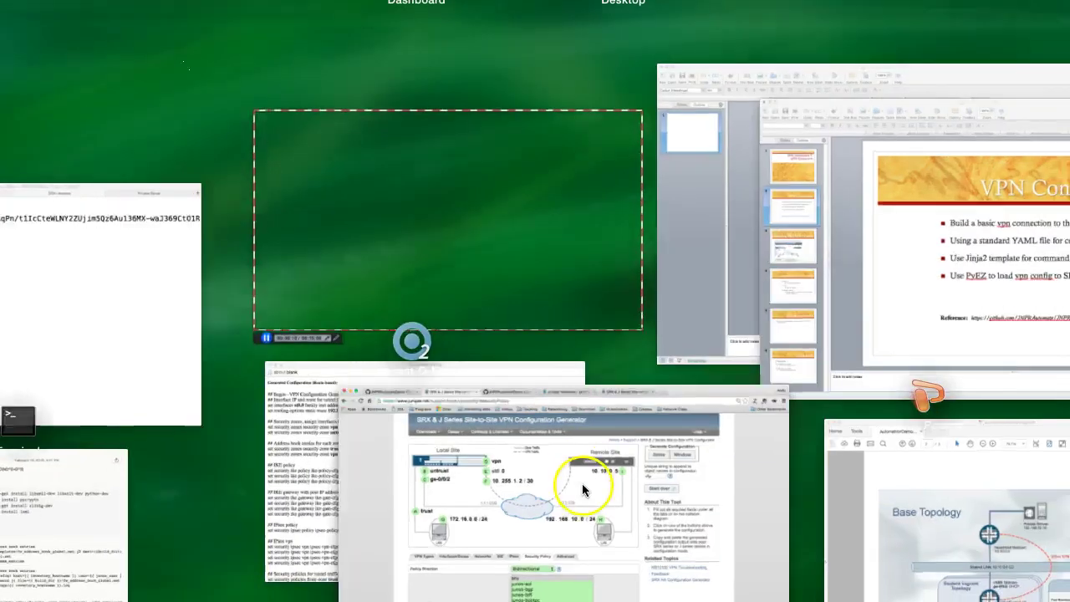
pyautogui.click(585, 489)
pyautogui.hotkey('ctrl', 'Up')
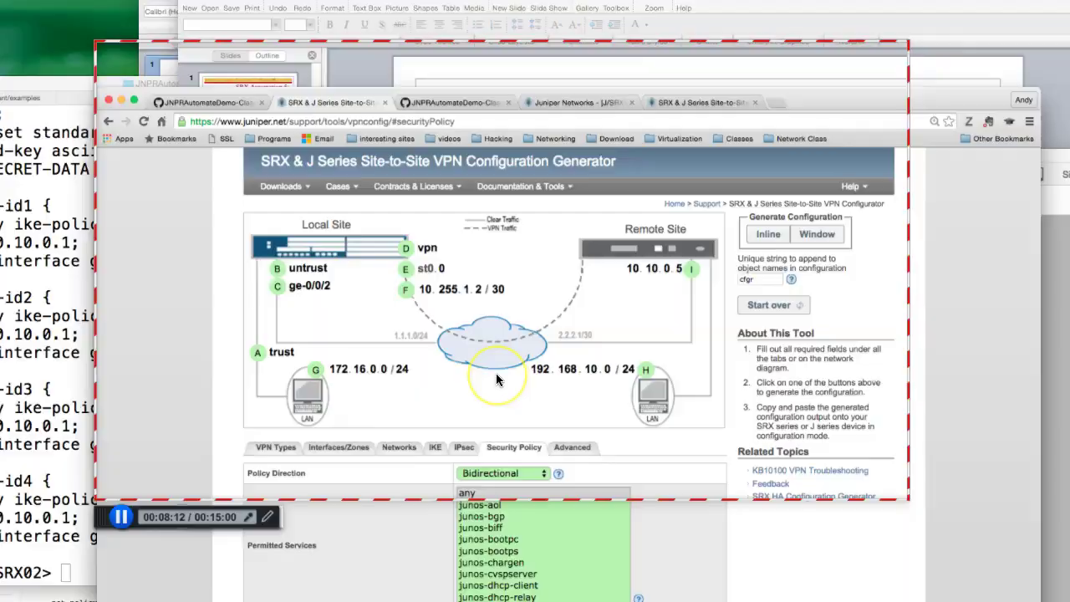
pyautogui.hotkey('ctrl', 'Up')
pyautogui.hotkey('ctrl', 'Up')
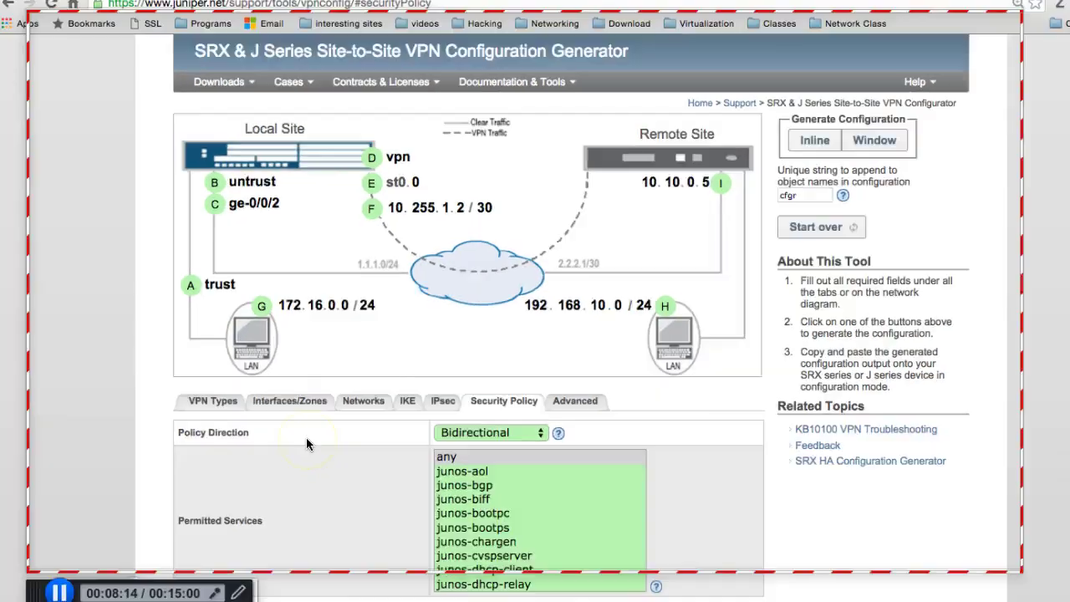
pyautogui.click(306, 476)
# - Examine the generated route-based VPN configuration, from the tunnel interface and zones through the IKE, IPsec and security policy commands
pyautogui.scroll(-5, 465, 254)
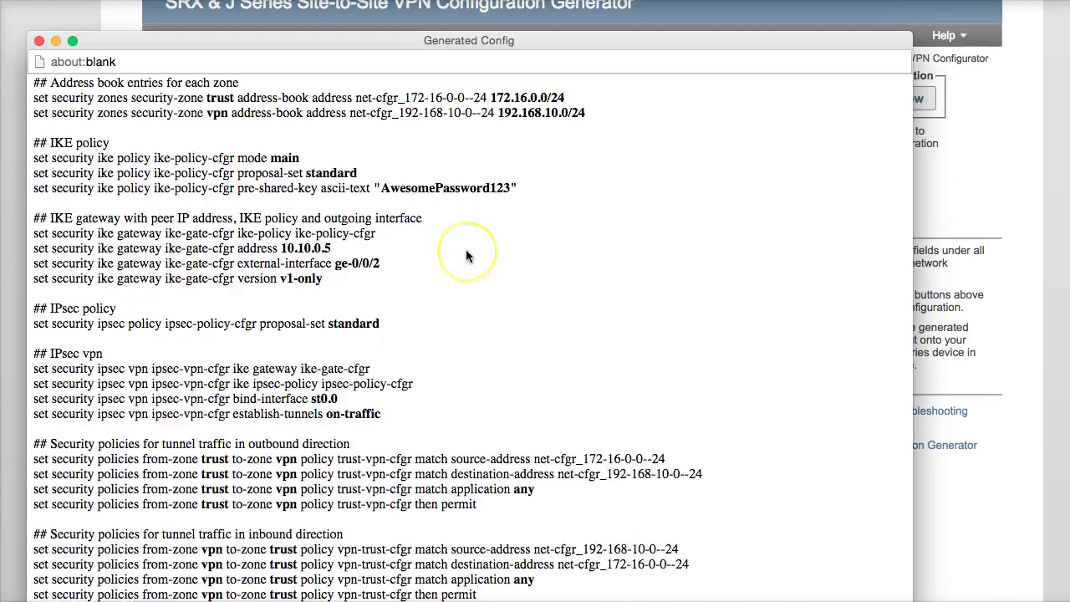
pyautogui.scroll(7, 466, 255)
pyautogui.scroll(-6, 466, 254)
pyautogui.scroll(4, 466, 255)
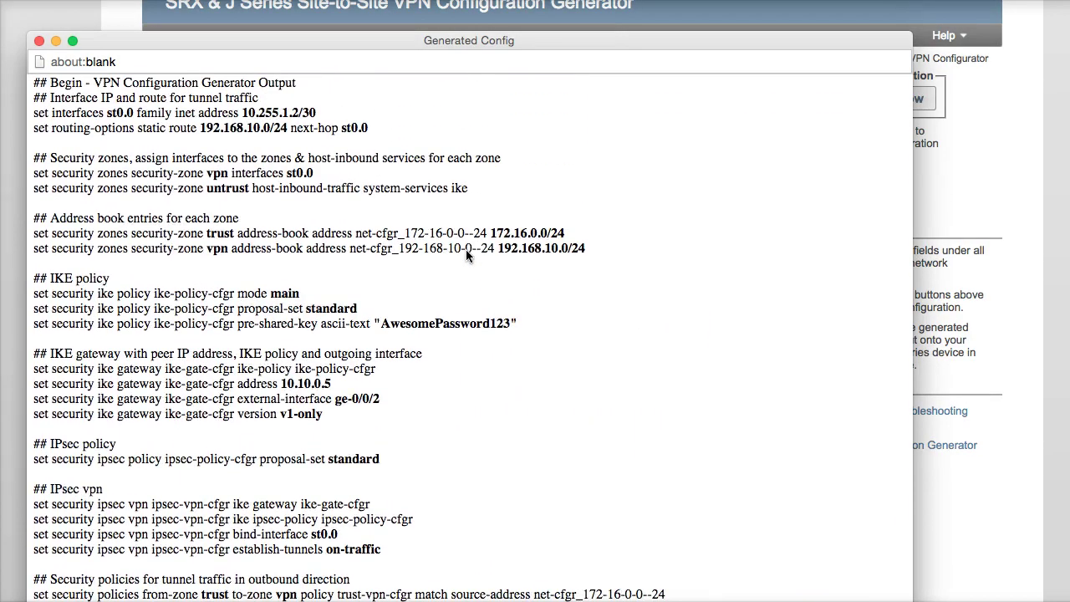
pyautogui.scroll(1, 466, 255)
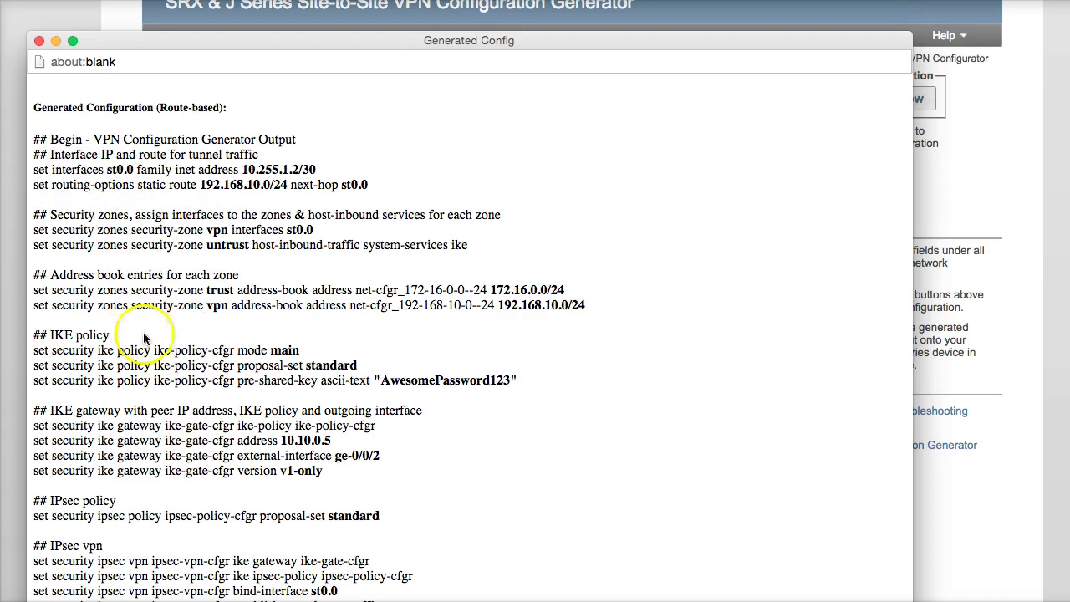
pyautogui.scroll(-1, 200, 405)
pyautogui.scroll(-3, 200, 402)
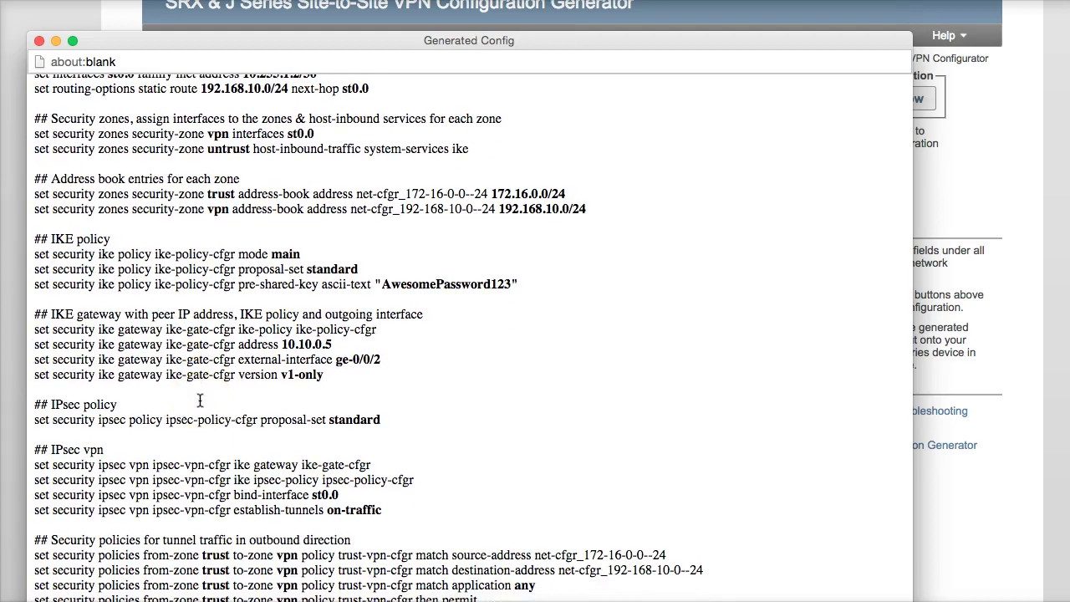
pyautogui.scroll(-1, 201, 401)
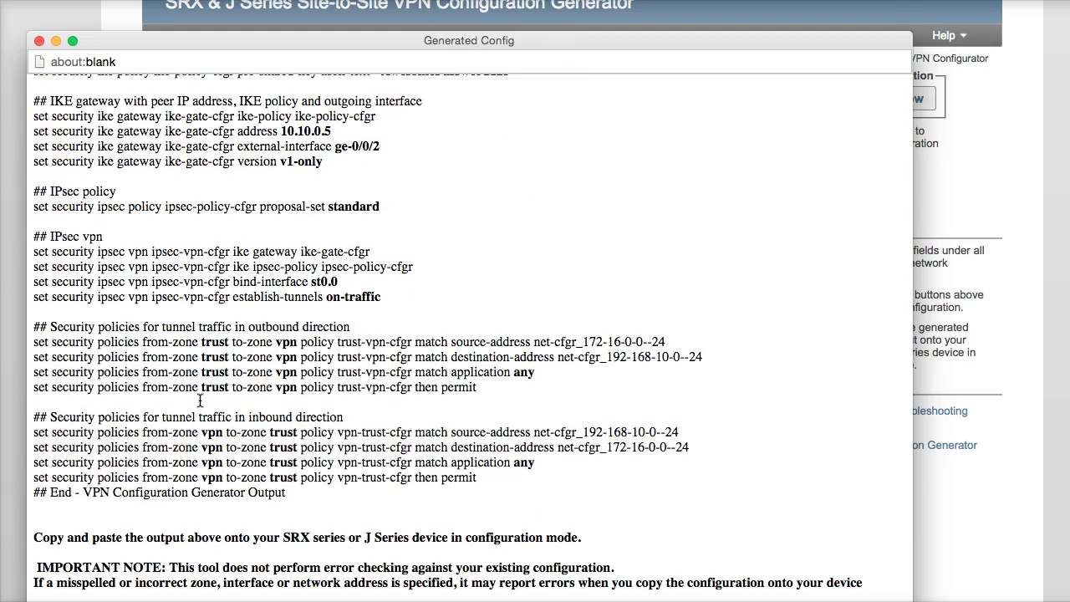
pyautogui.scroll(7, 322, 538)
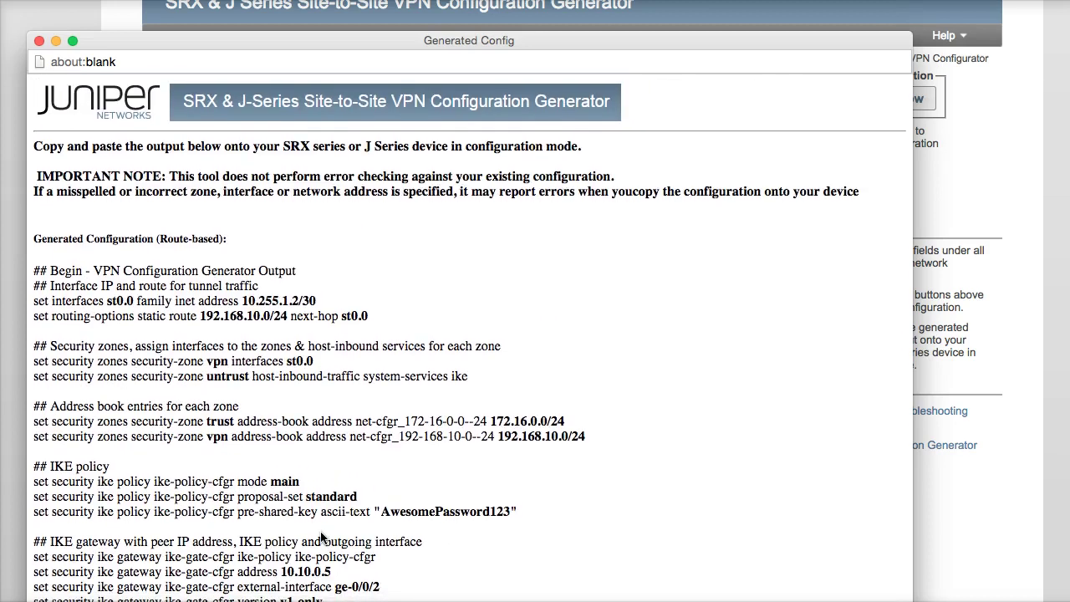
pyautogui.click(357, 432)
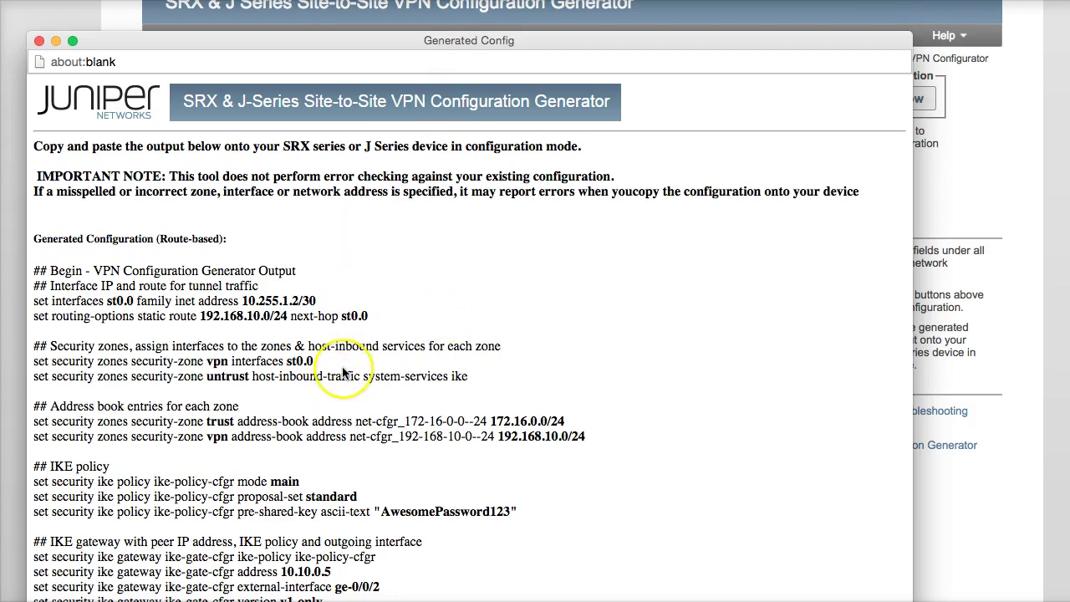
pyautogui.scroll(-2, 343, 373)
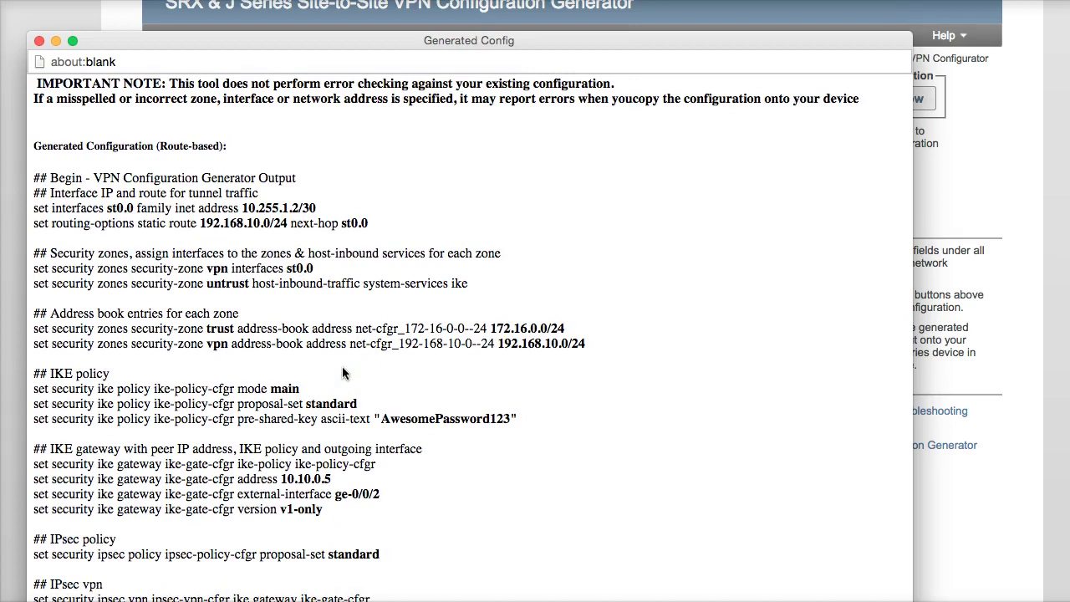
# - Look back at the VPN configurator page, then return to the Generated Config output
pyautogui.hotkey('ctrl', 'Up')
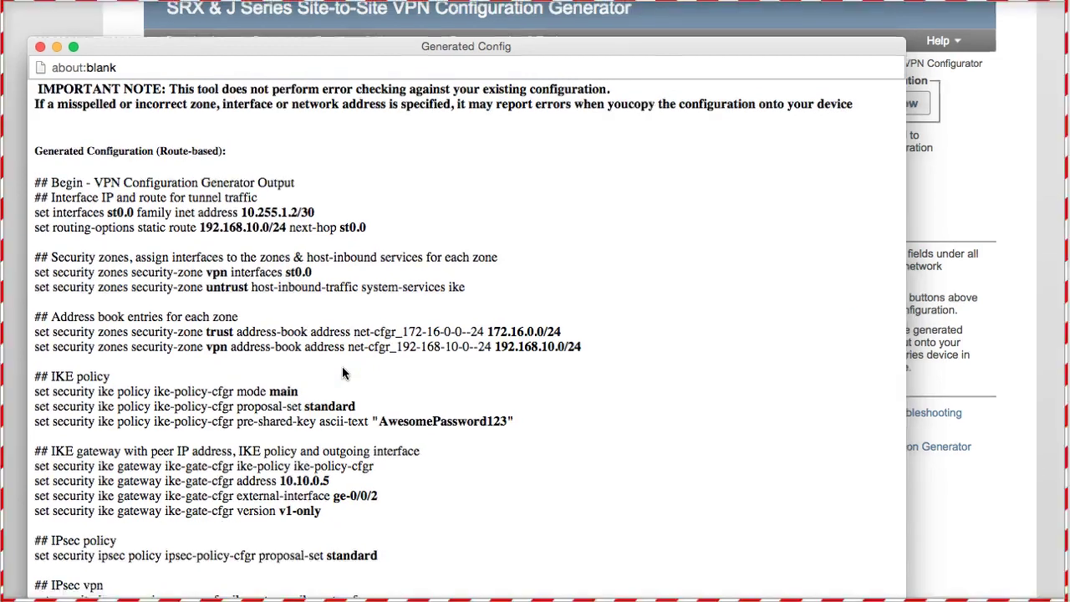
pyautogui.click(364, 440)
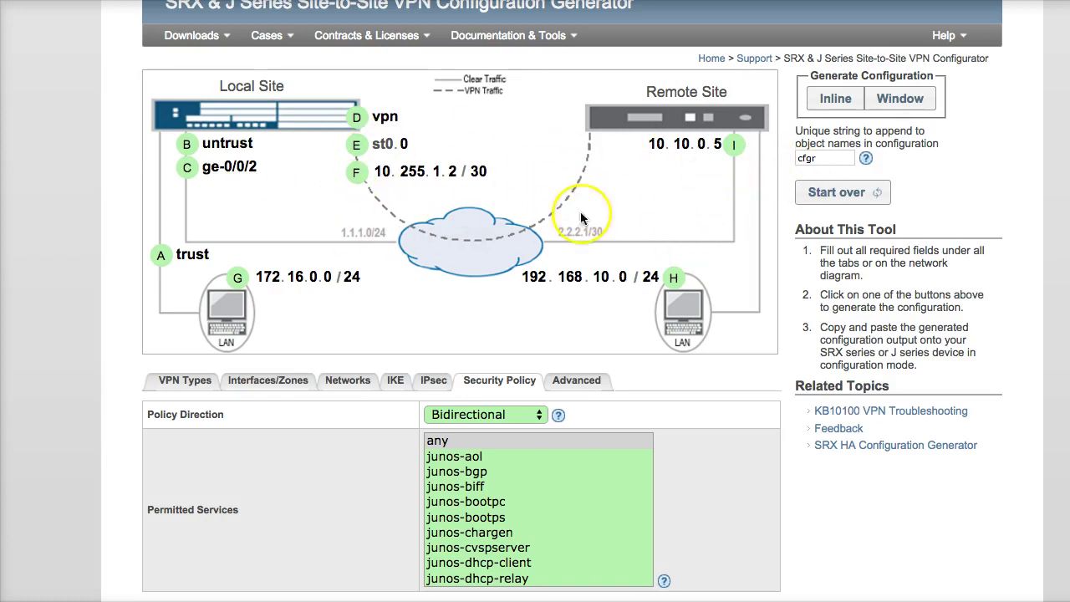
pyautogui.hotkey('ctrl', 'Up')
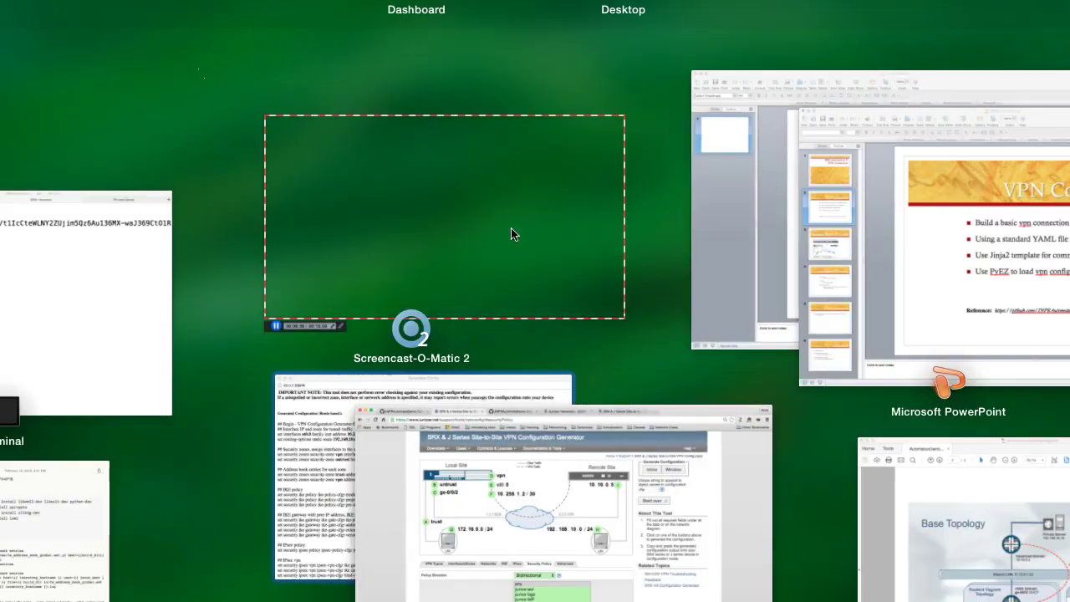
pyautogui.click(320, 495)
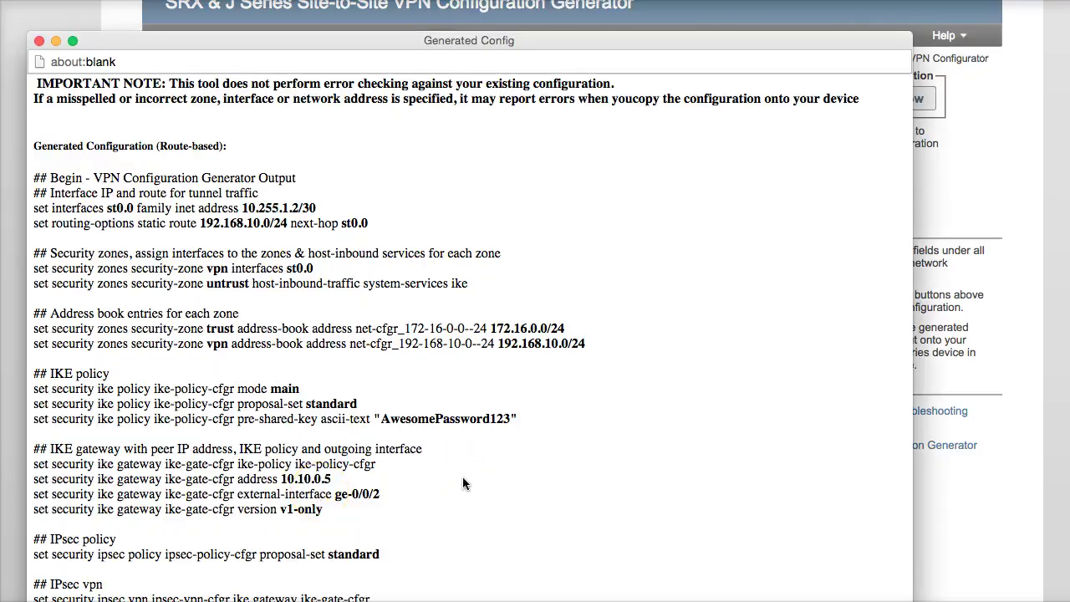
pyautogui.scroll(-2, 465, 483)
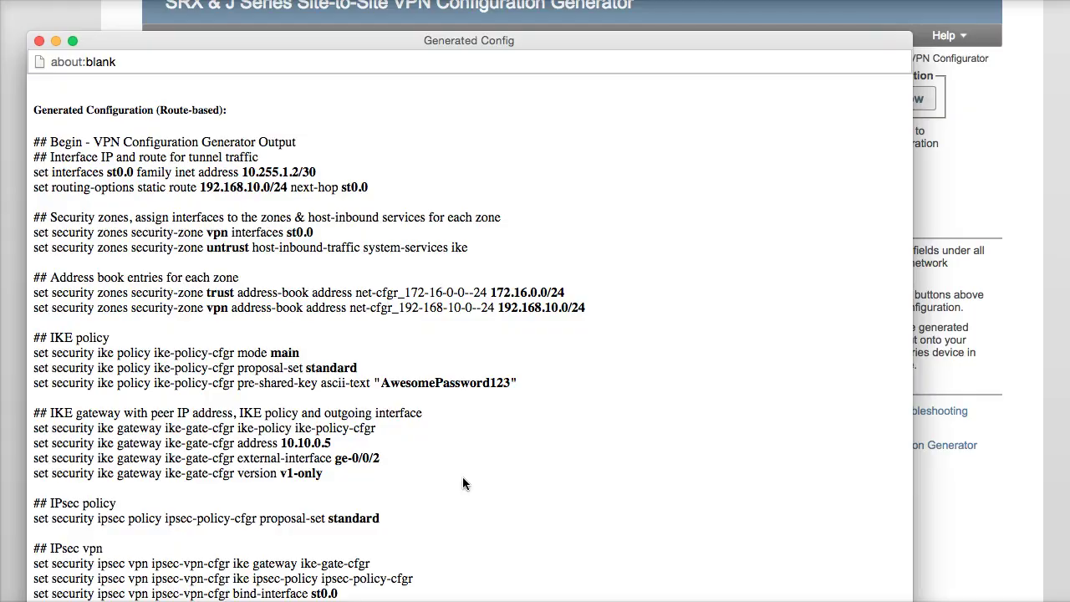
# - Switch to the GitHub page for vpnconnectiontoheadend.md and examine its template review and Jinja2 template sections
pyautogui.hotkey('ctrl', 'Up')
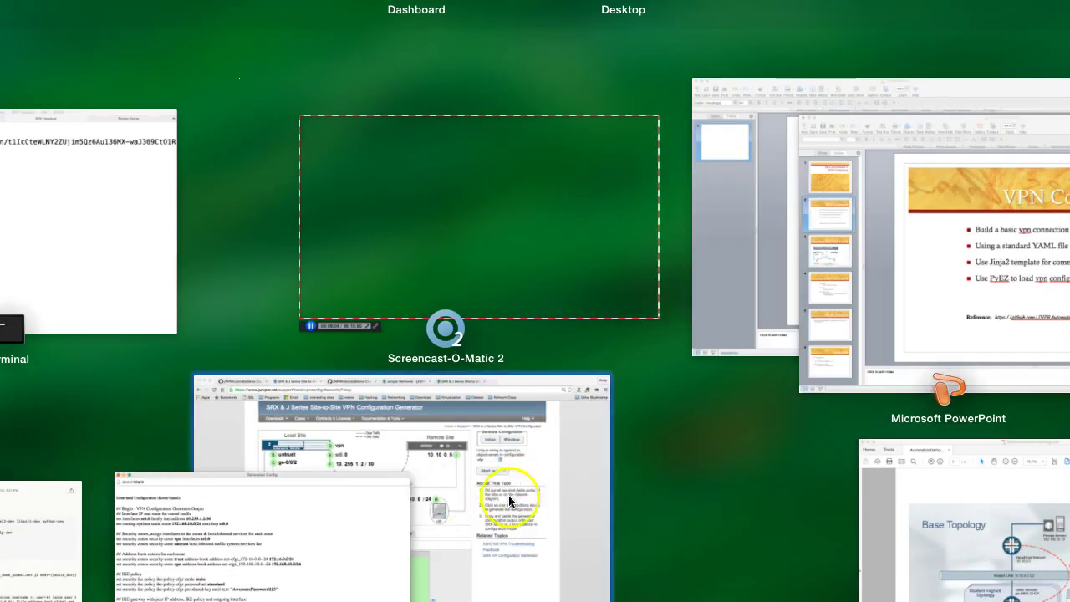
pyautogui.click(510, 501)
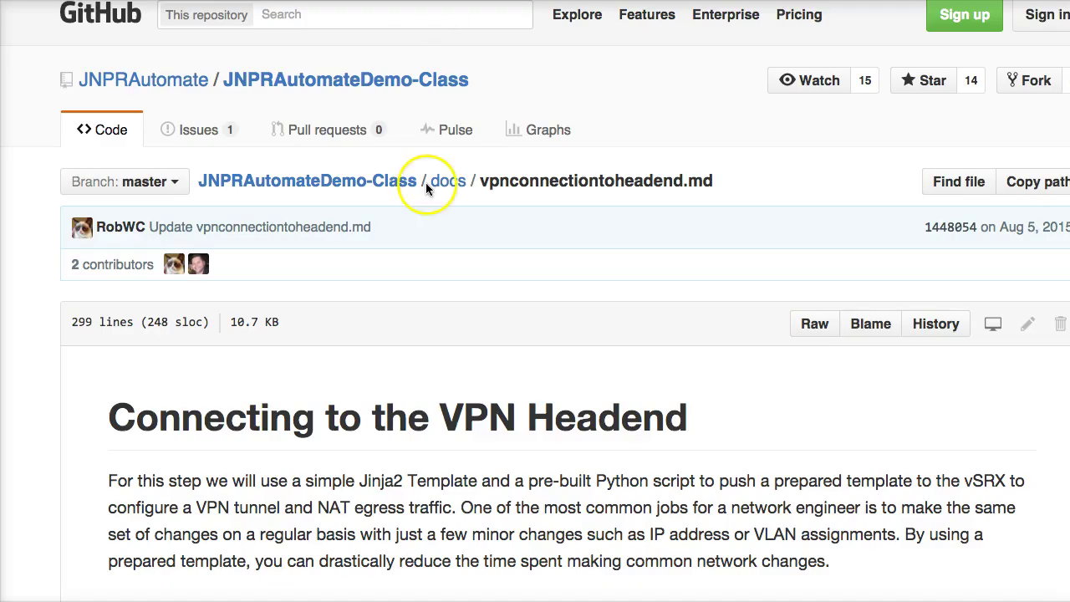
pyautogui.scroll(-3, 426, 186)
pyautogui.scroll(3, 425, 185)
pyautogui.scroll(-15, 426, 185)
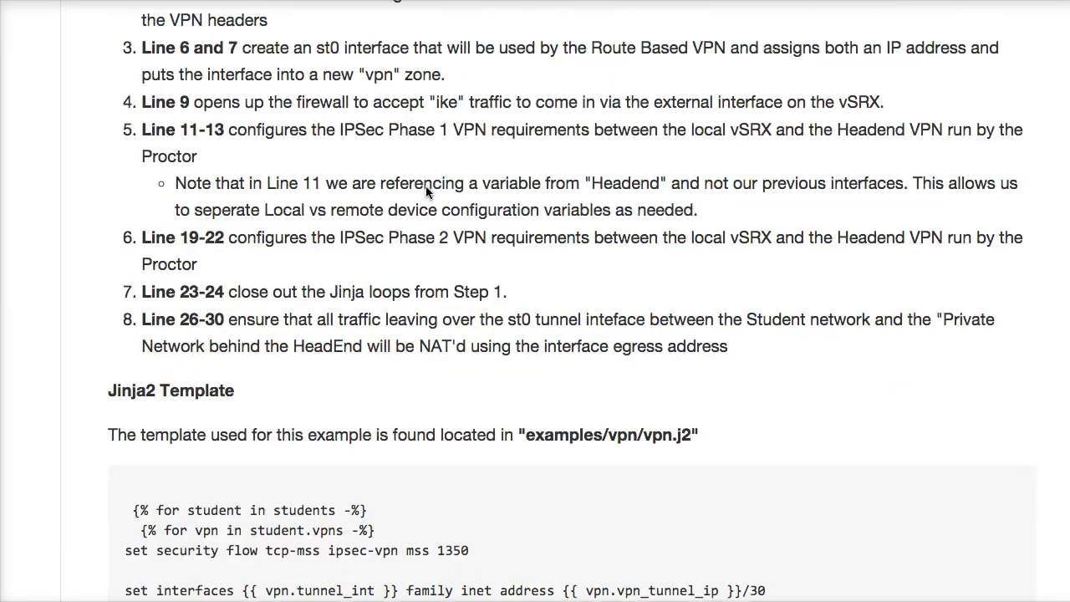
pyautogui.scroll(-4, 426, 190)
pyautogui.scroll(6, 425, 190)
pyautogui.scroll(-1, 426, 191)
pyautogui.scroll(2, 425, 190)
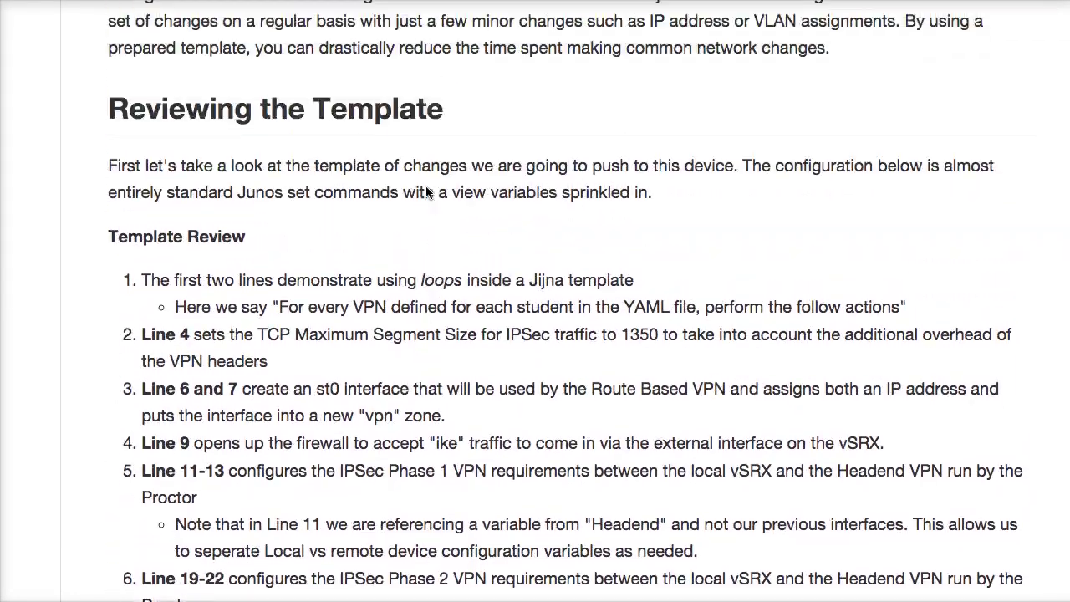
pyautogui.scroll(-4, 427, 192)
pyautogui.scroll(3, 426, 192)
pyautogui.scroll(2, 425, 187)
pyautogui.scroll(-3, 426, 188)
pyautogui.scroll(4, 425, 187)
pyautogui.scroll(2, 425, 192)
pyautogui.scroll(-4, 426, 193)
pyautogui.scroll(5, 425, 193)
pyautogui.scroll(4, 425, 192)
# - From the JNPRAutomateDemo-Class repository's main page, open the "VPN connection to headend" lab and go to its Jinja2 template
pyautogui.click(378, 83)
pyautogui.scroll(-5, 614, 163)
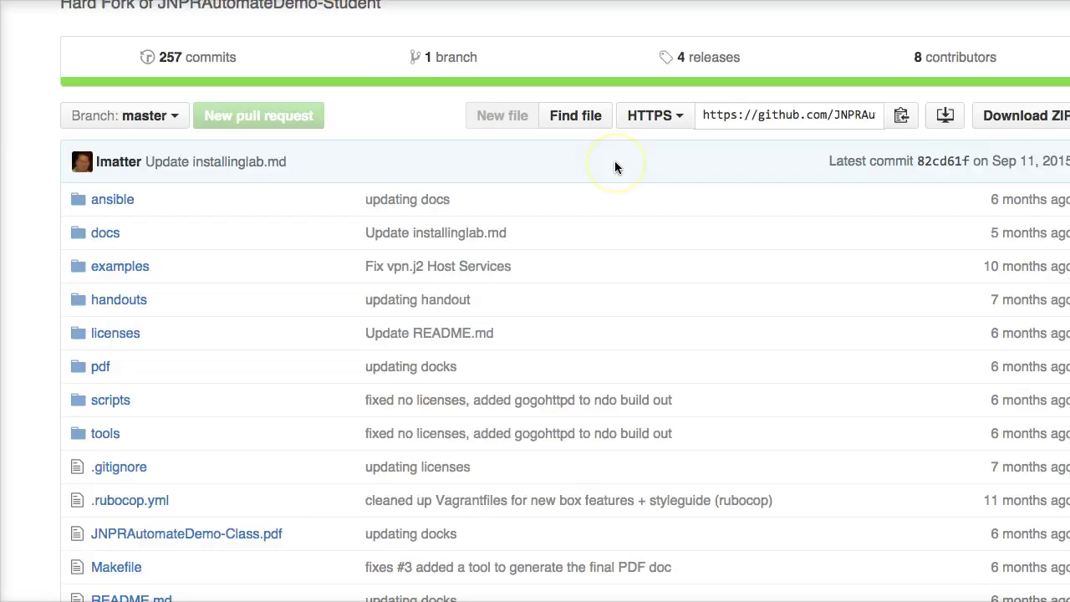
pyautogui.scroll(-10, 607, 162)
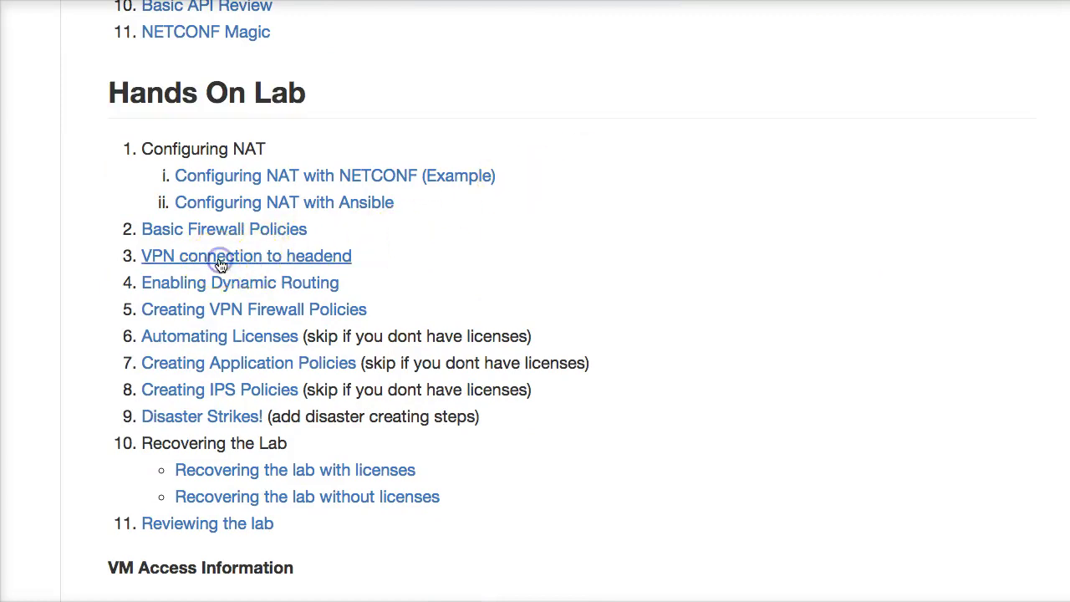
pyautogui.click(219, 259)
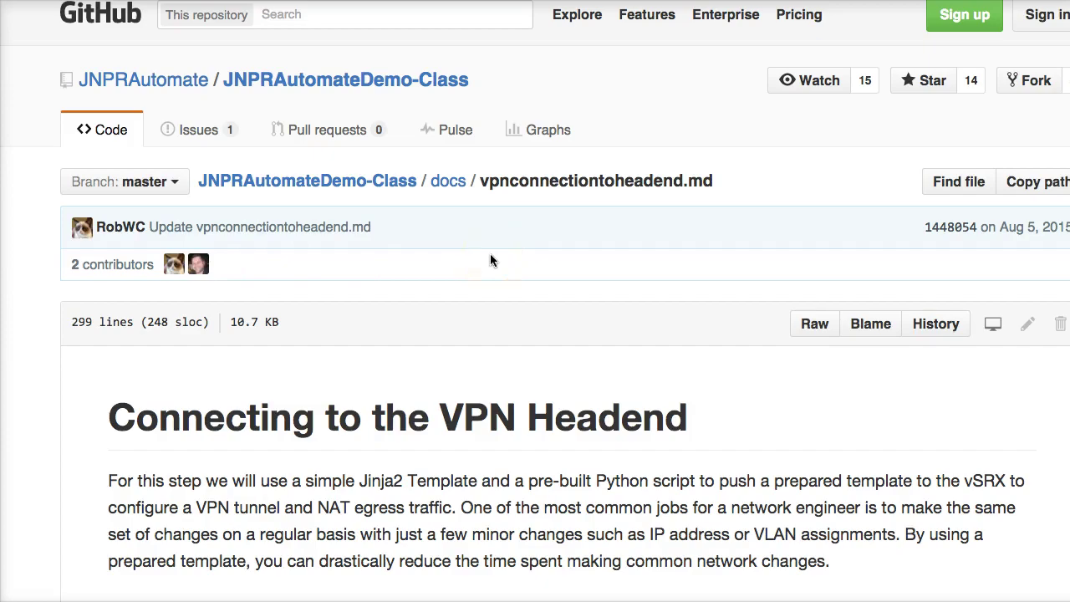
pyautogui.scroll(-12, 490, 256)
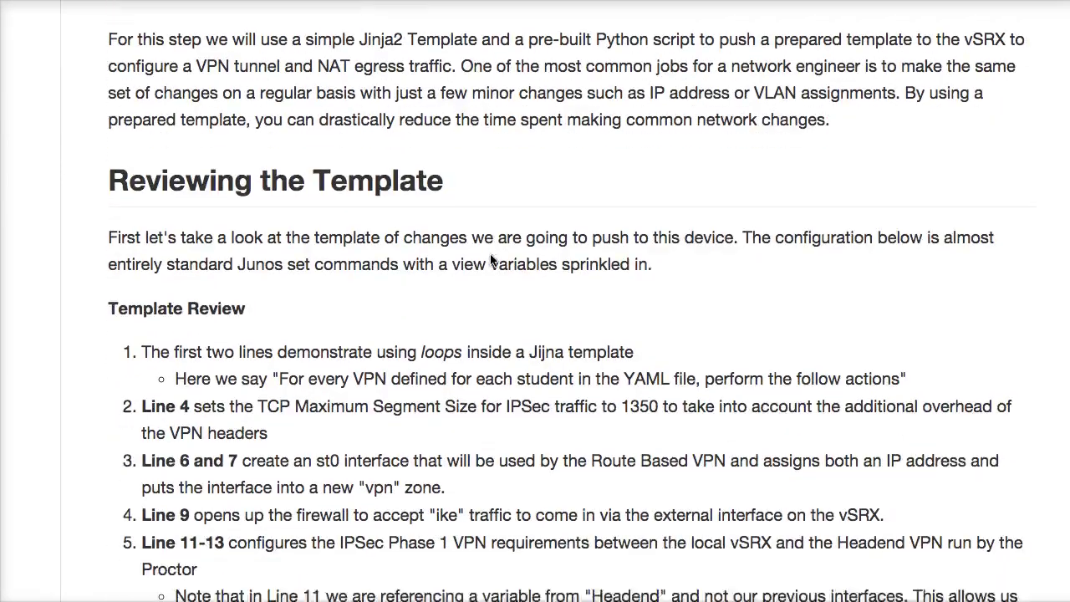
pyautogui.scroll(-6, 491, 259)
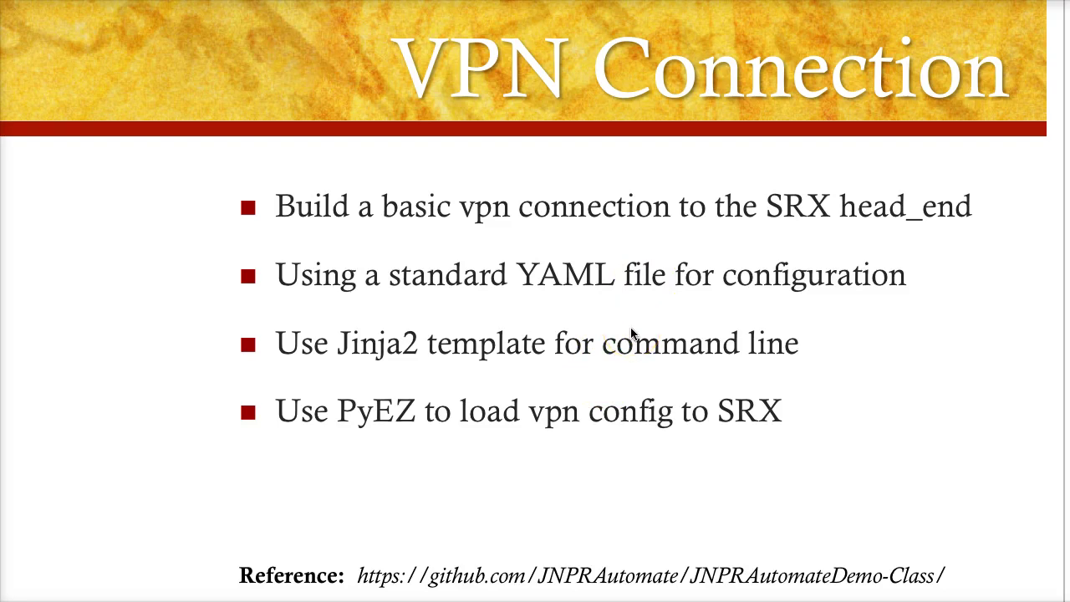
# - Exit the VPN Connection slide show and return to the Jinja2 template on the GitHub page
pyautogui.press('Escape')
pyautogui.hotkey('ctrl', 'Up')
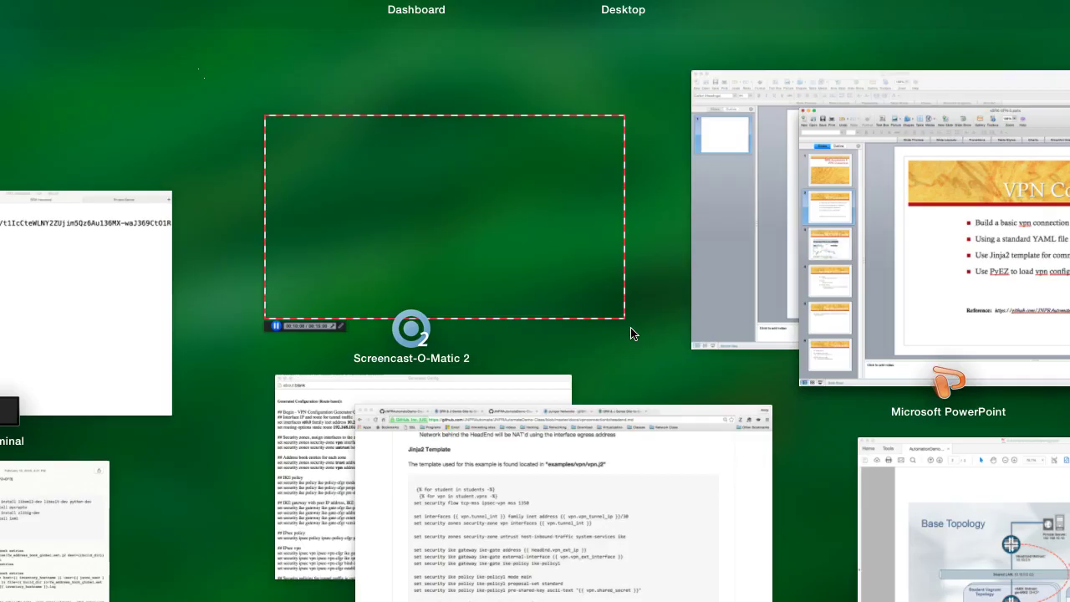
pyautogui.click(574, 477)
pyautogui.scroll(2, 573, 475)
pyautogui.scroll(-3, 573, 474)
pyautogui.scroll(1, 573, 477)
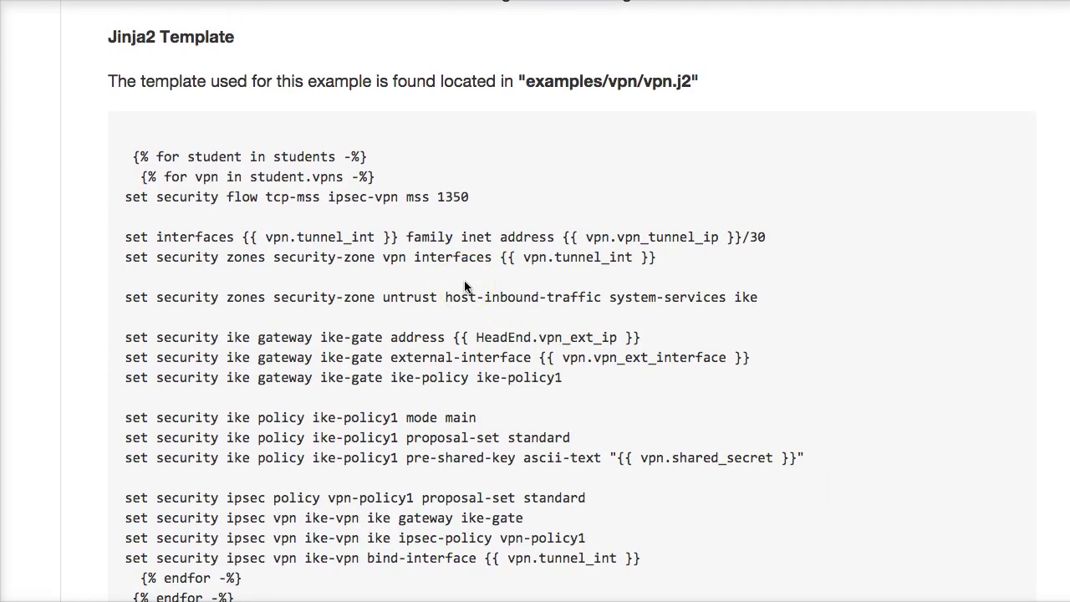
# - Bring up the Generated Config window and examine its set commands for comparison with the Jinja2 template
pyautogui.hotkey('ctrl', 'Up')
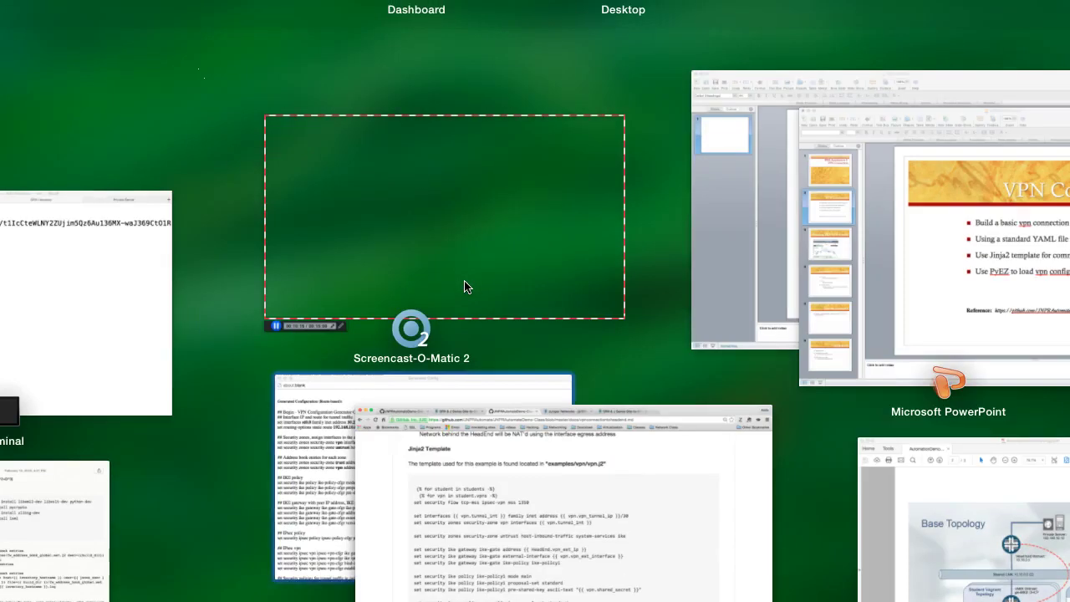
pyautogui.click(512, 391)
pyautogui.scroll(-3, 395, 242)
pyautogui.scroll(5, 395, 243)
pyautogui.scroll(-1, 395, 242)
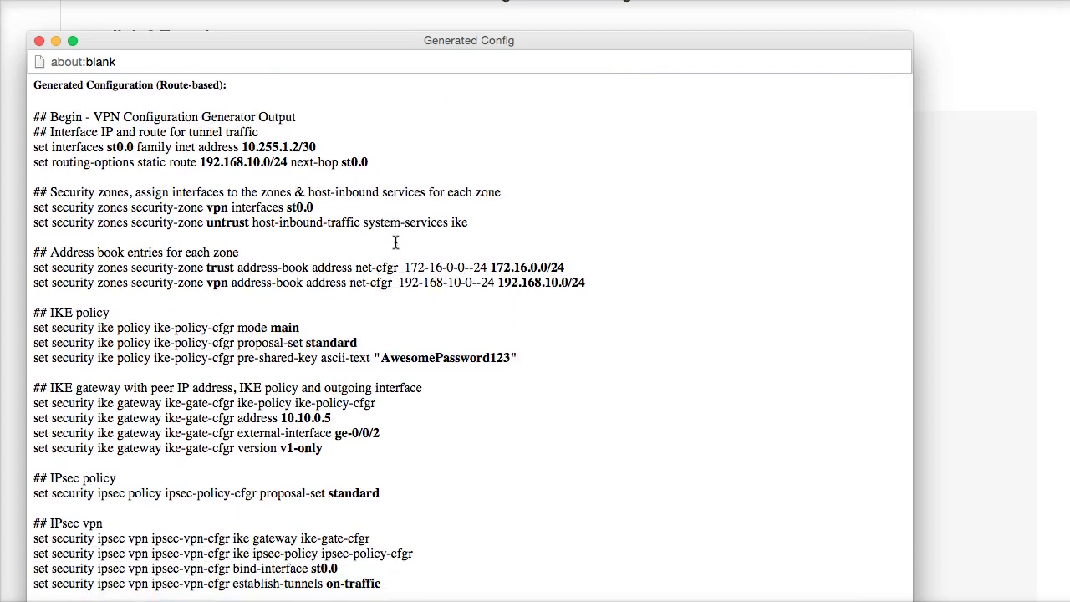
pyautogui.scroll(-6, 394, 241)
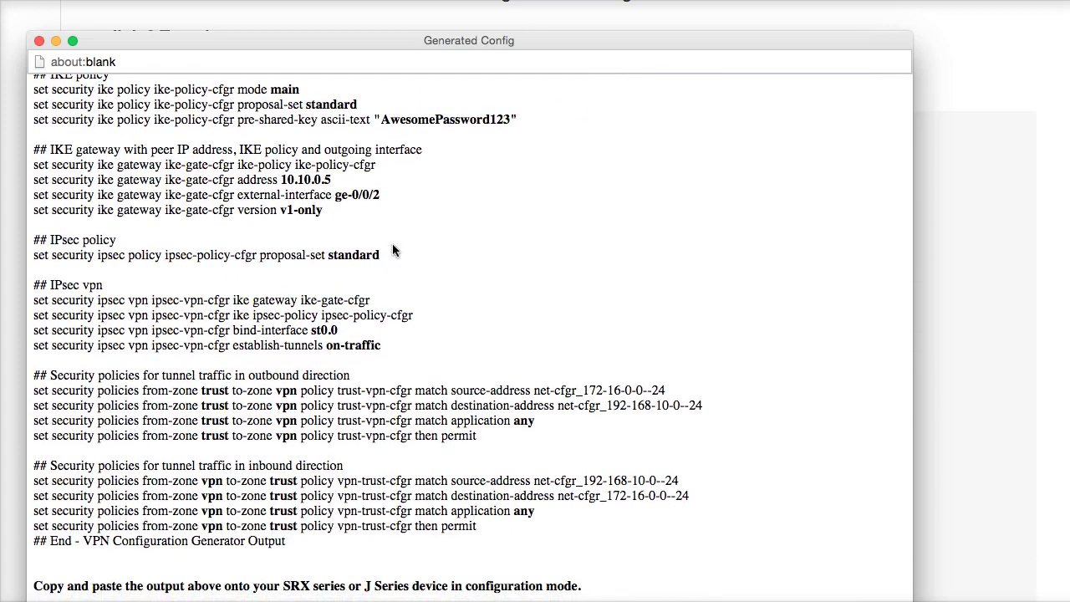
# - Return from the Generated Config window to the GitHub page and examine the Jinja2 template from its student loop through the source NAT rules
pyautogui.scroll(1, 392, 243)
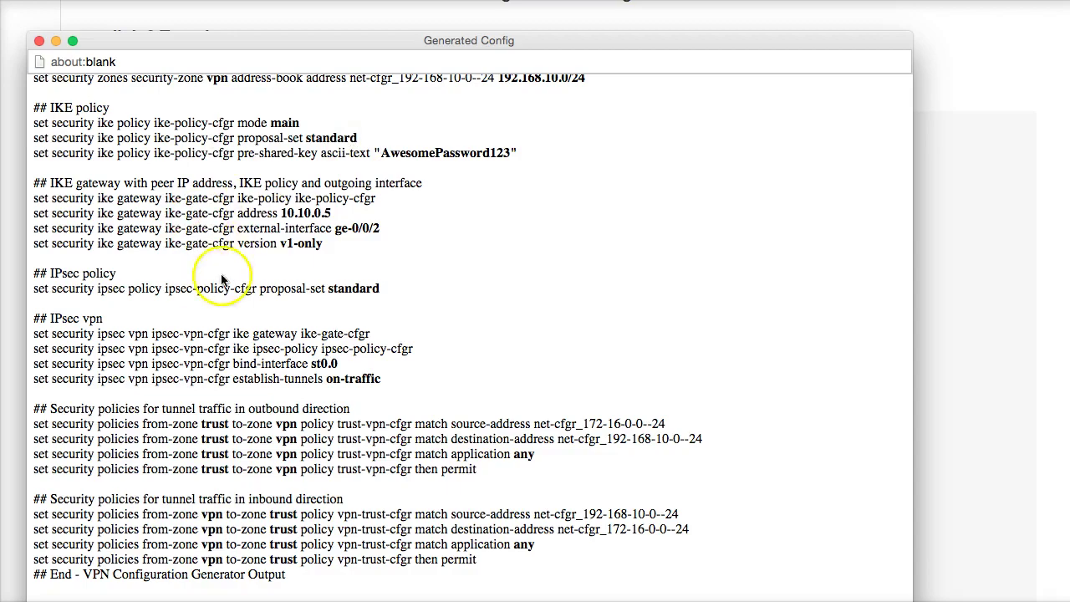
pyautogui.click(1002, 343)
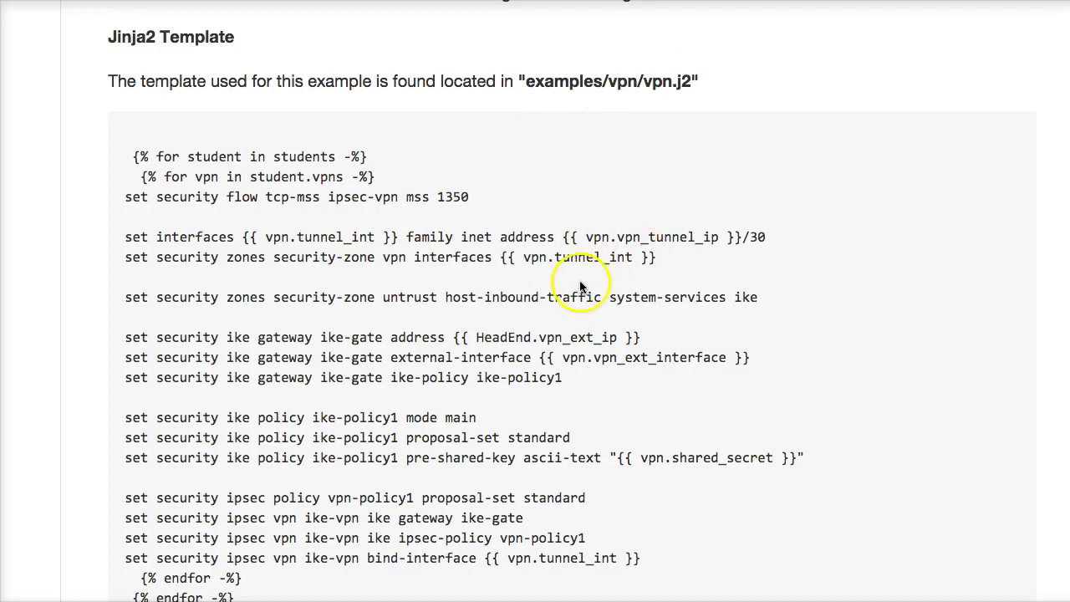
pyautogui.scroll(-2, 523, 354)
pyautogui.scroll(-3, 523, 355)
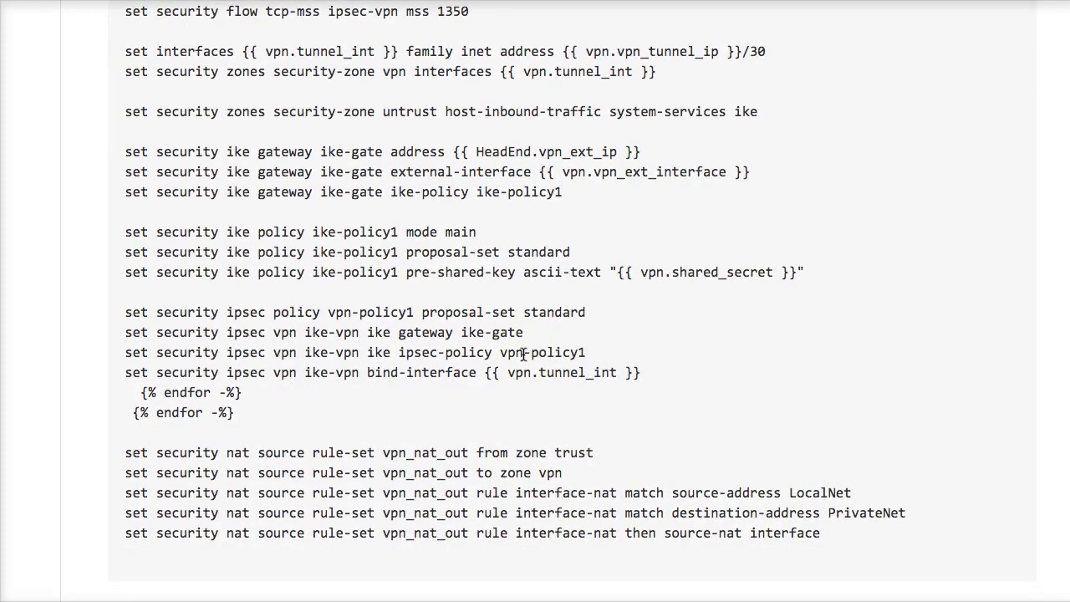
pyautogui.scroll(5, 523, 355)
pyautogui.scroll(-6, 523, 354)
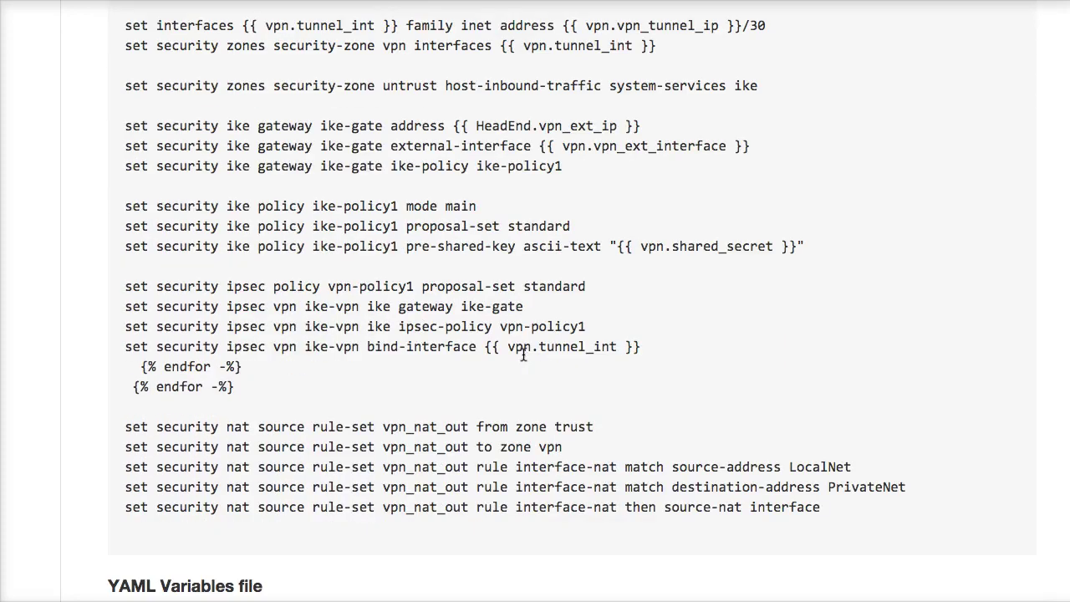
pyautogui.scroll(1, 523, 354)
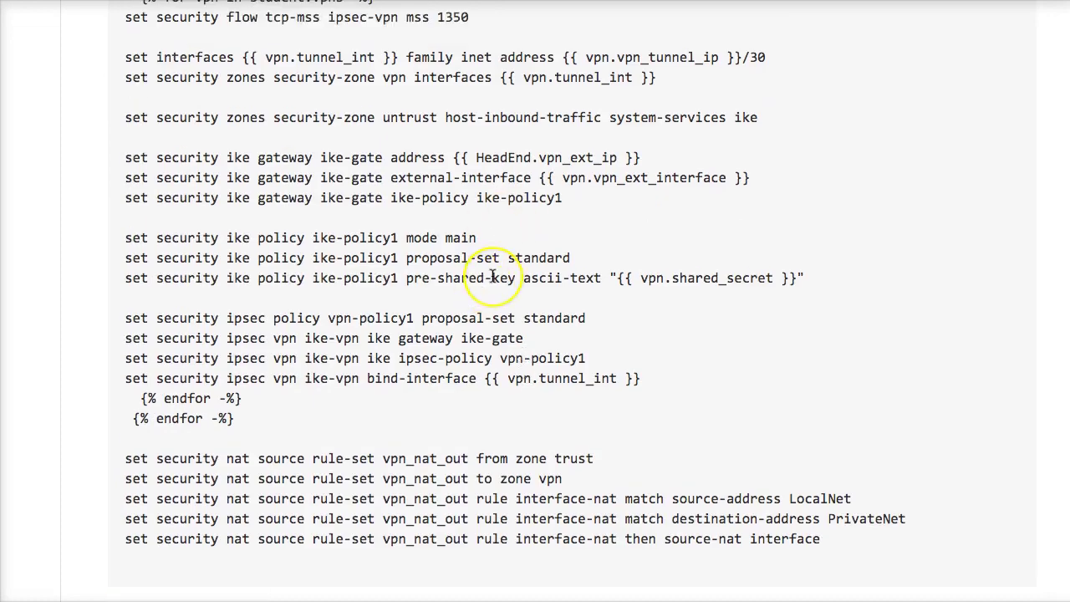
pyautogui.scroll(-5, 490, 270)
pyautogui.scroll(8, 493, 275)
pyautogui.scroll(2, 492, 276)
# - Examine the YAML Variables file section, including the HeadEnd and students structures and the VPN settings of pod-1
pyautogui.scroll(-16, 492, 276)
pyautogui.scroll(-12, 492, 276)
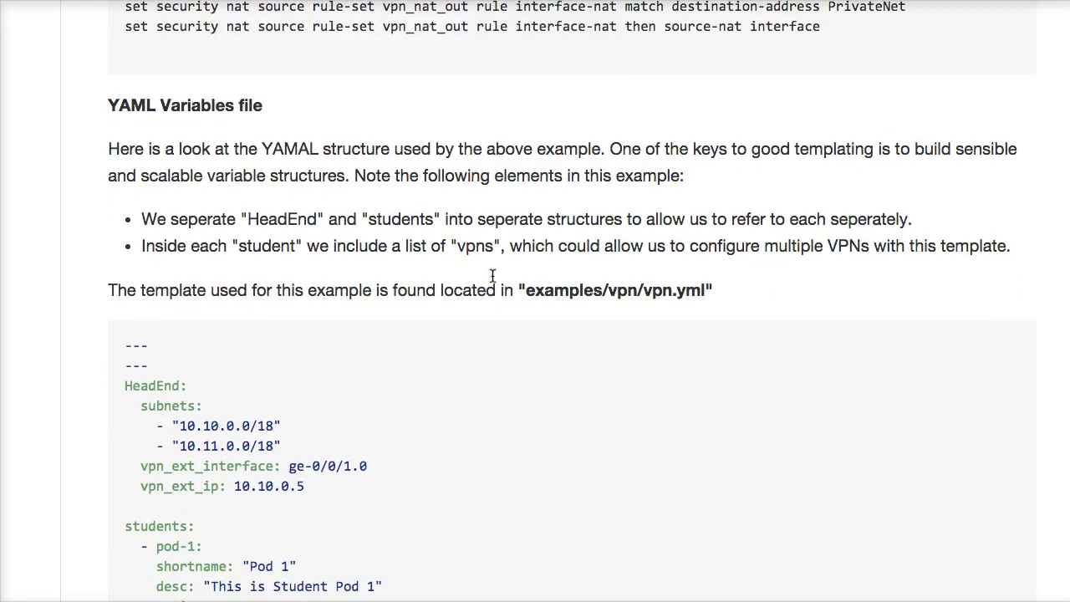
pyautogui.scroll(2, 492, 276)
pyautogui.scroll(-2, 492, 276)
pyautogui.scroll(1, 492, 276)
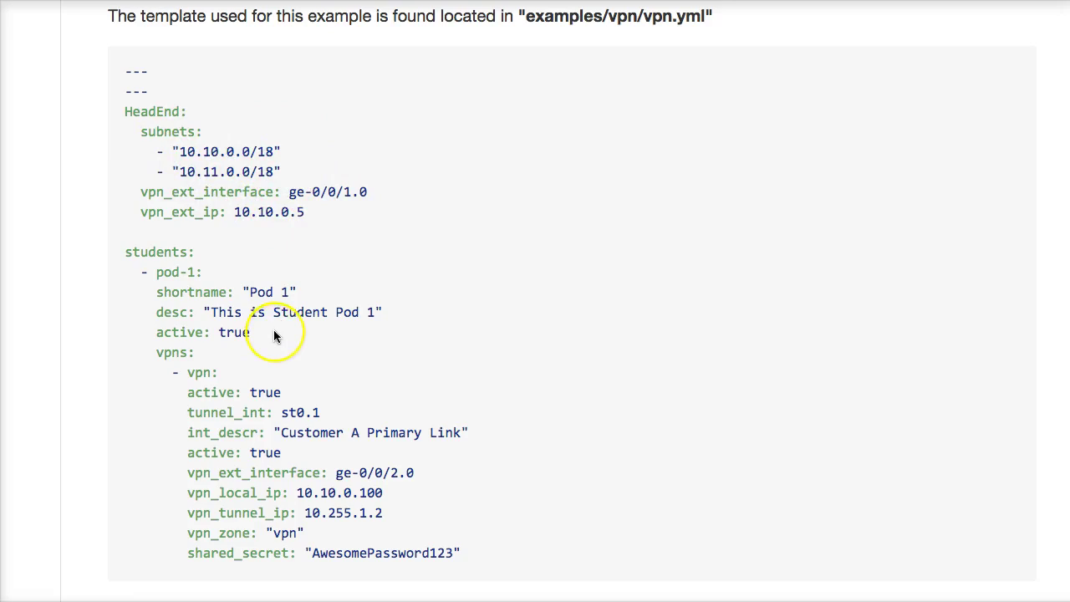
pyautogui.scroll(-2, 274, 335)
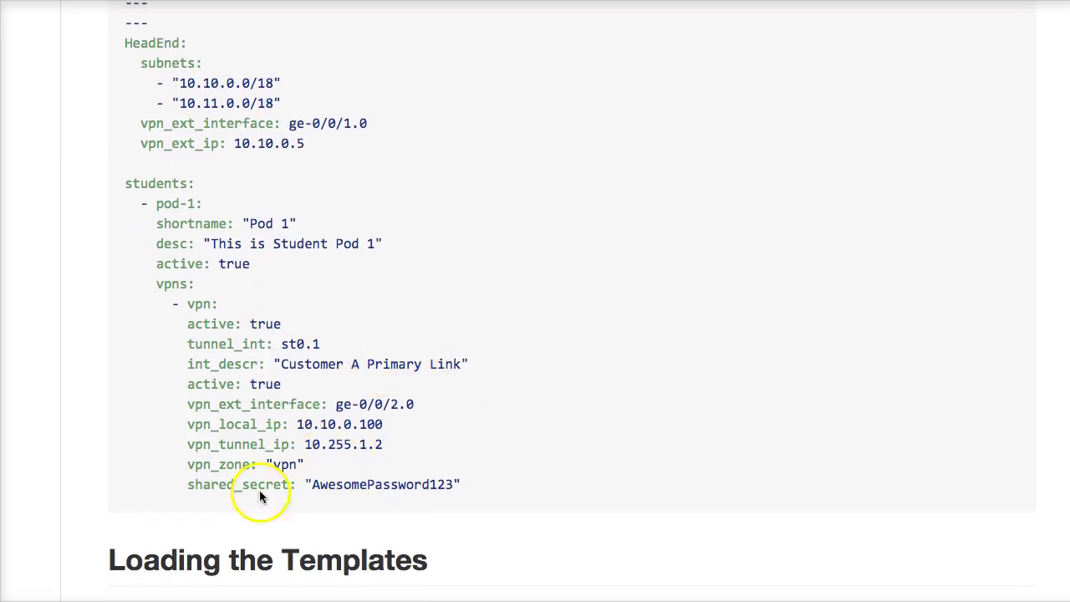
# - Go to the Loading the Templates section and review the usage and arguments of the template-load.py script
pyautogui.scroll(-3, 612, 357)
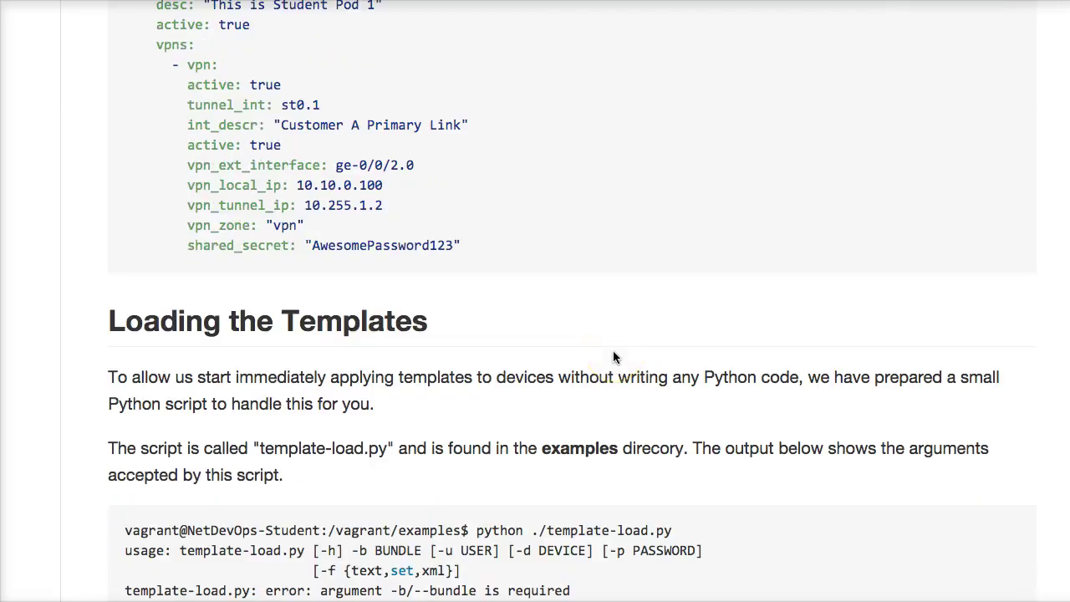
pyautogui.scroll(-1, 613, 356)
pyautogui.scroll(-2, 613, 357)
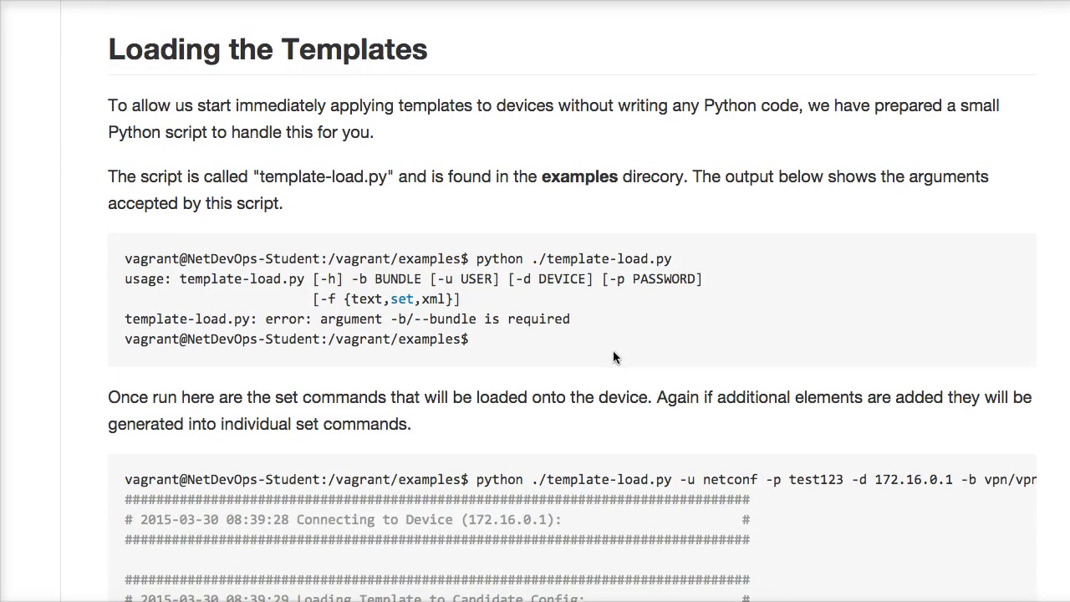